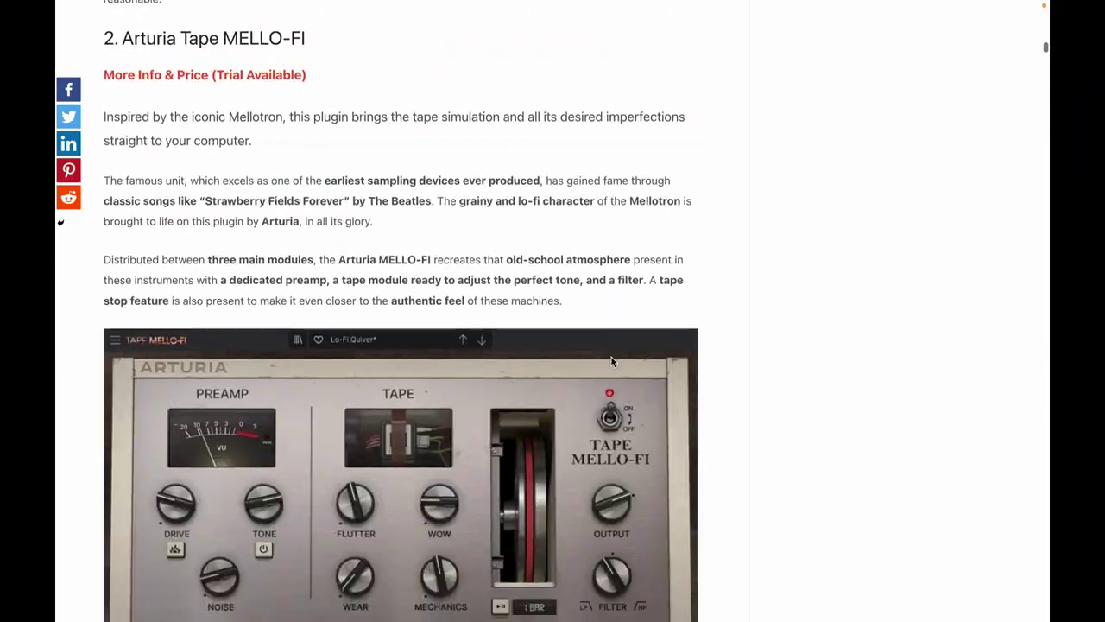
Scroll the saturation plugins article past MELLO-FI and TAIP to the denise God Mode entry
scroll(611, 362, down, 12)
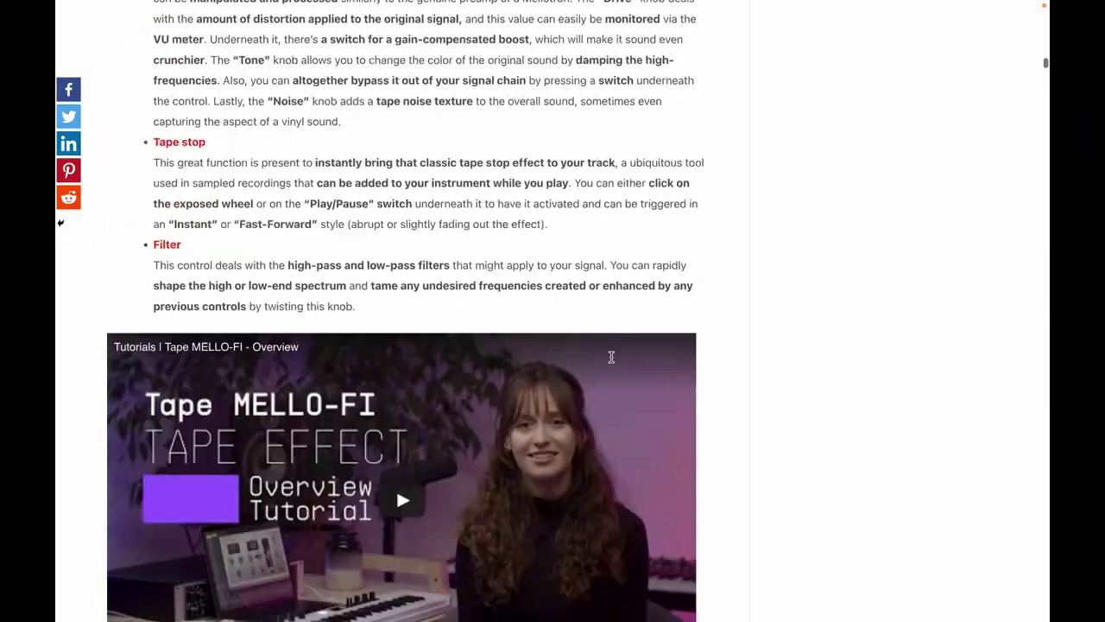
scroll(611, 362, down, 14)
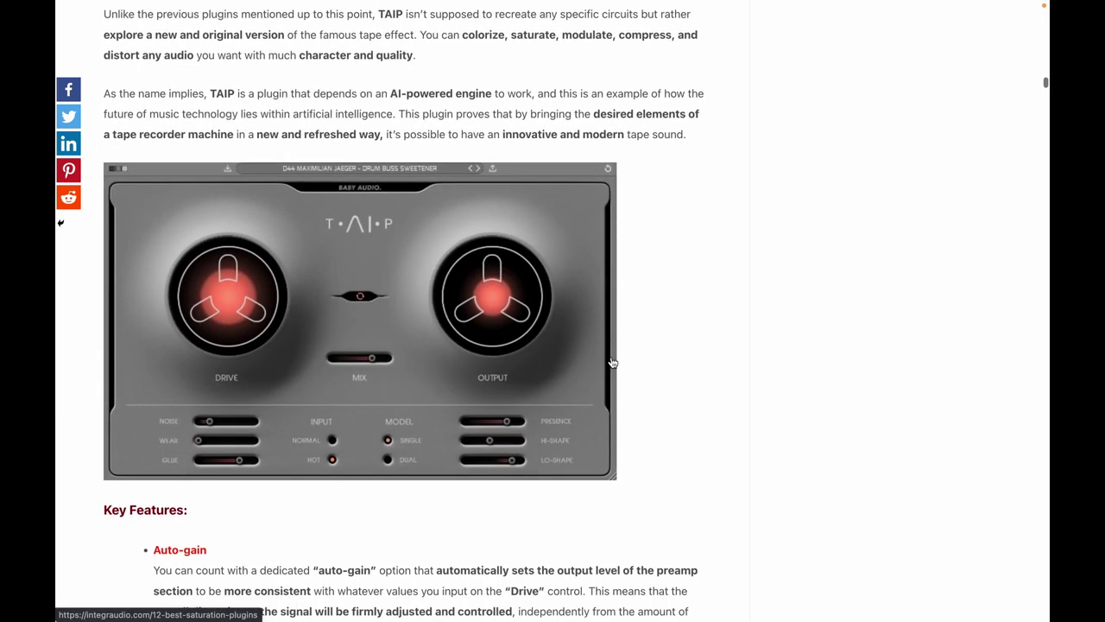
scroll(611, 361, down, 9)
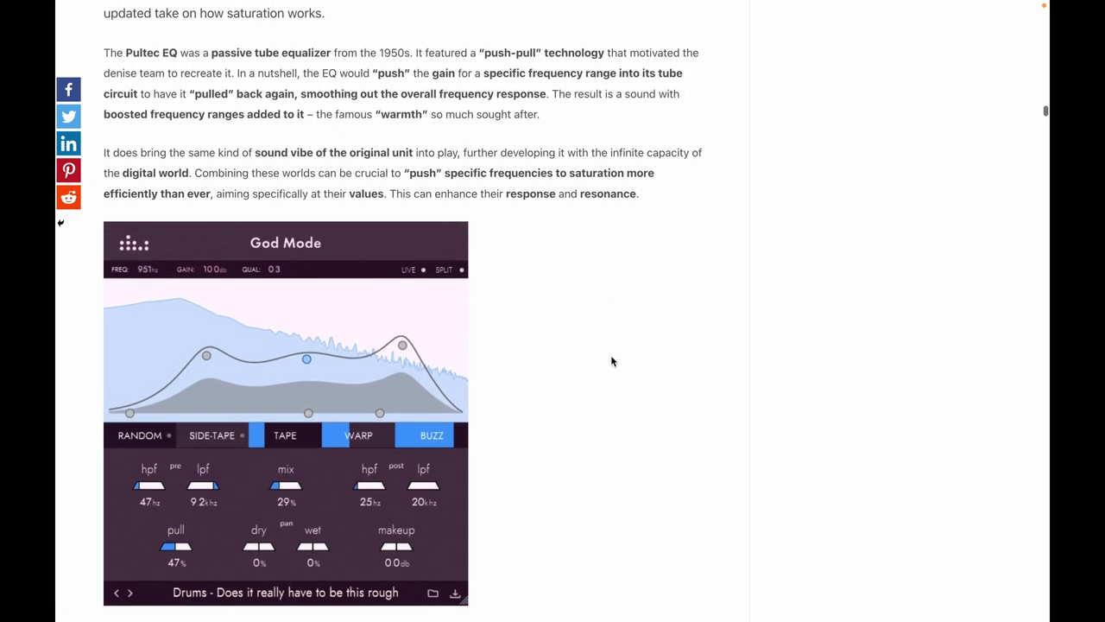
scroll(611, 362, down, 13)
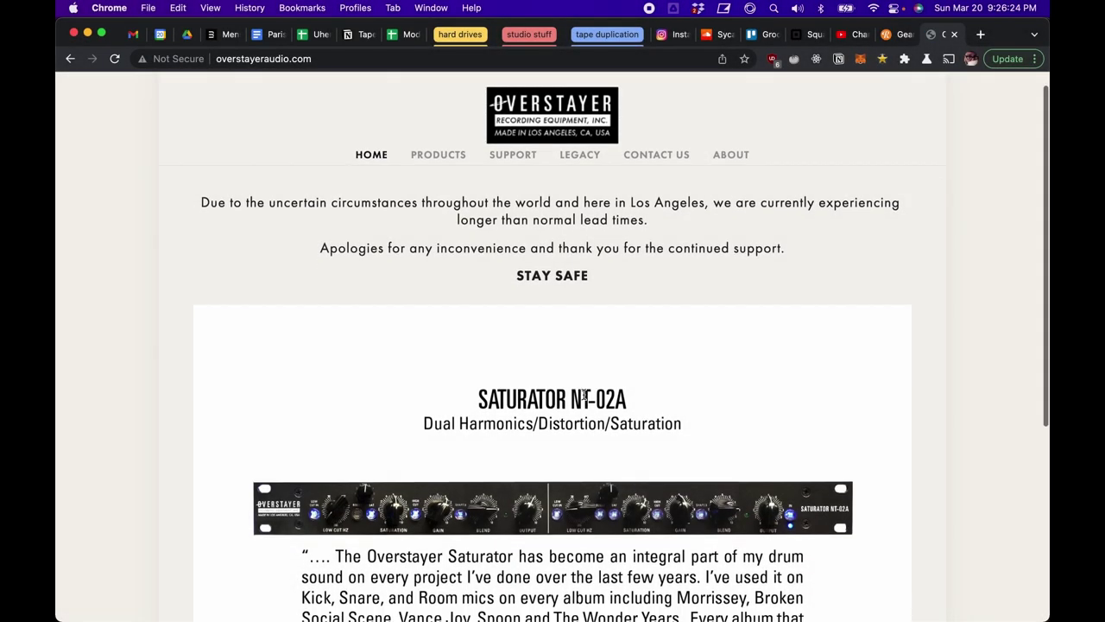
scroll(584, 394, down, 3)
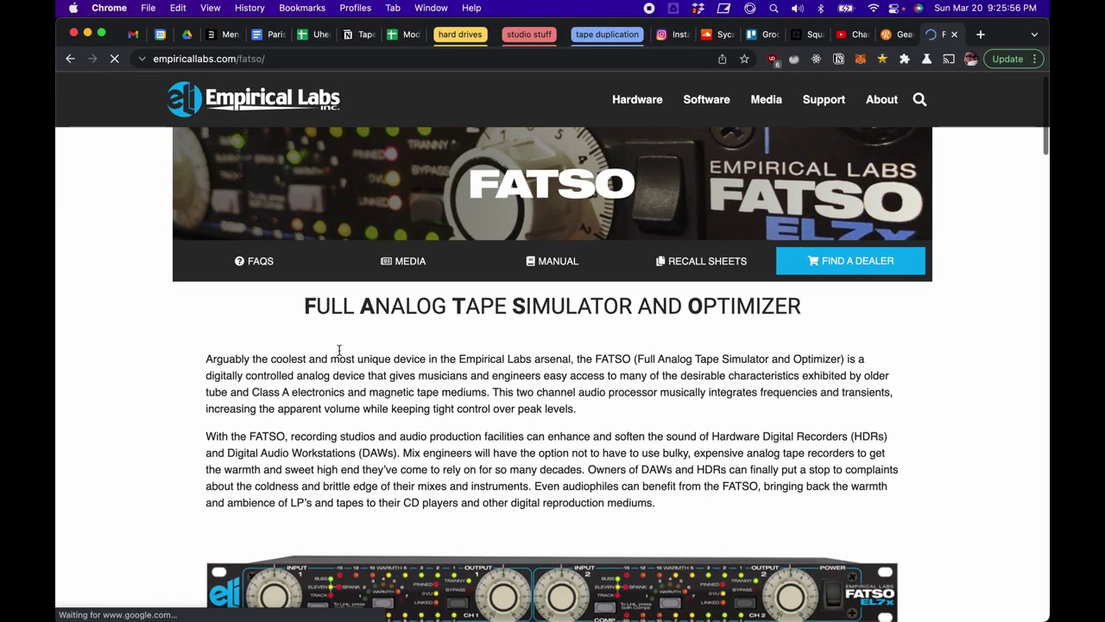
Read down the Empirical Labs FATSO tape simulator page, briefly viewing it in full screen
scroll(339, 349, down, 5)
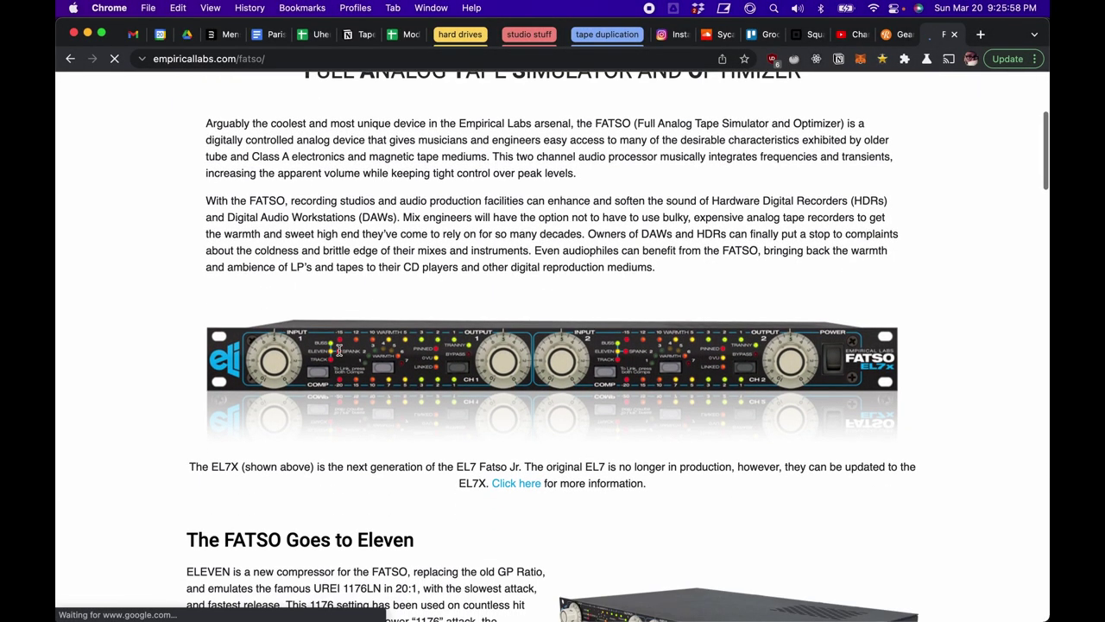
click(101, 35)
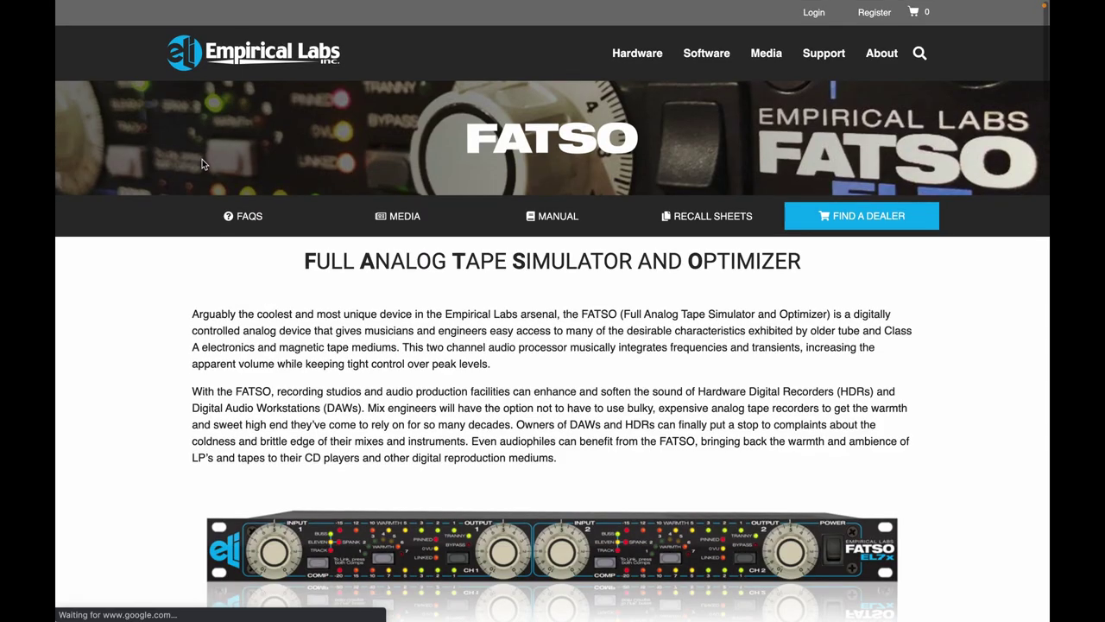
scroll(202, 159, down, 3)
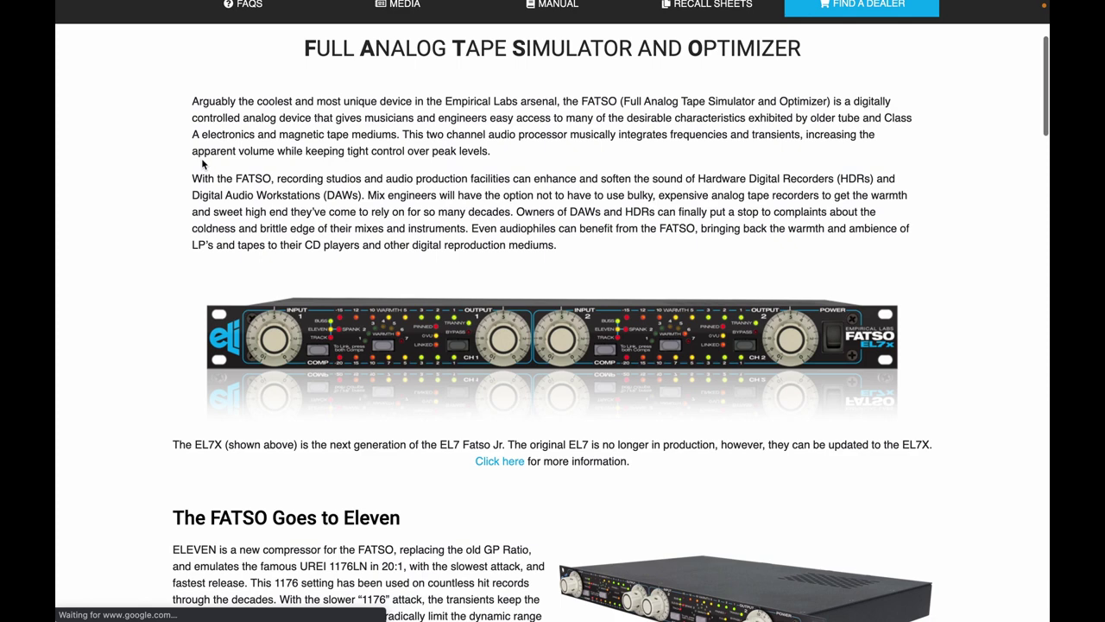
scroll(202, 164, down, 3)
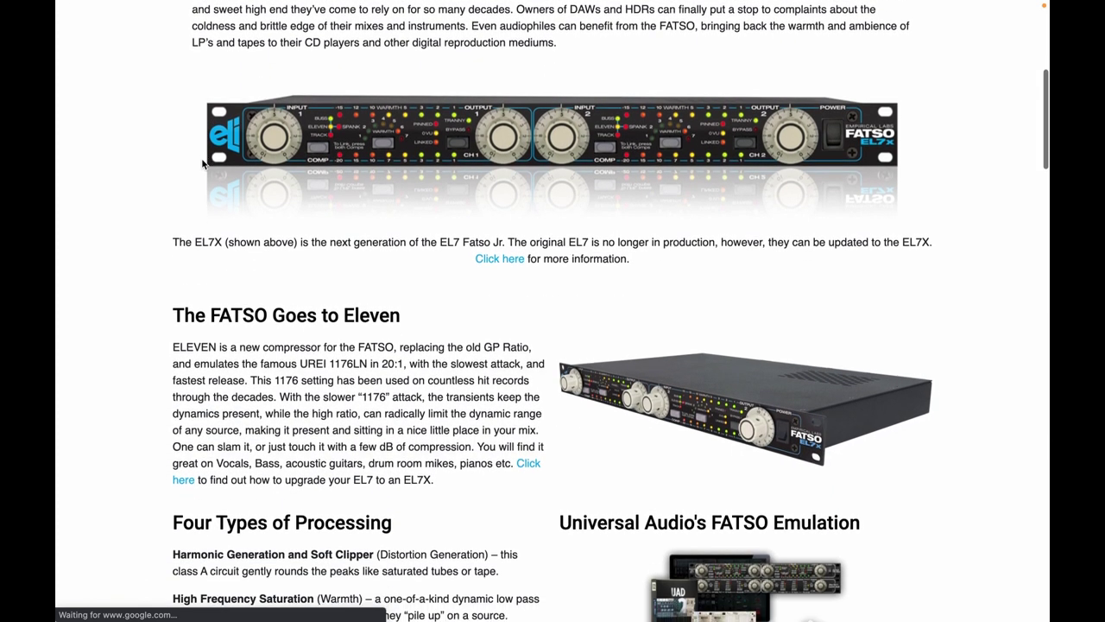
scroll(202, 160, down, 4)
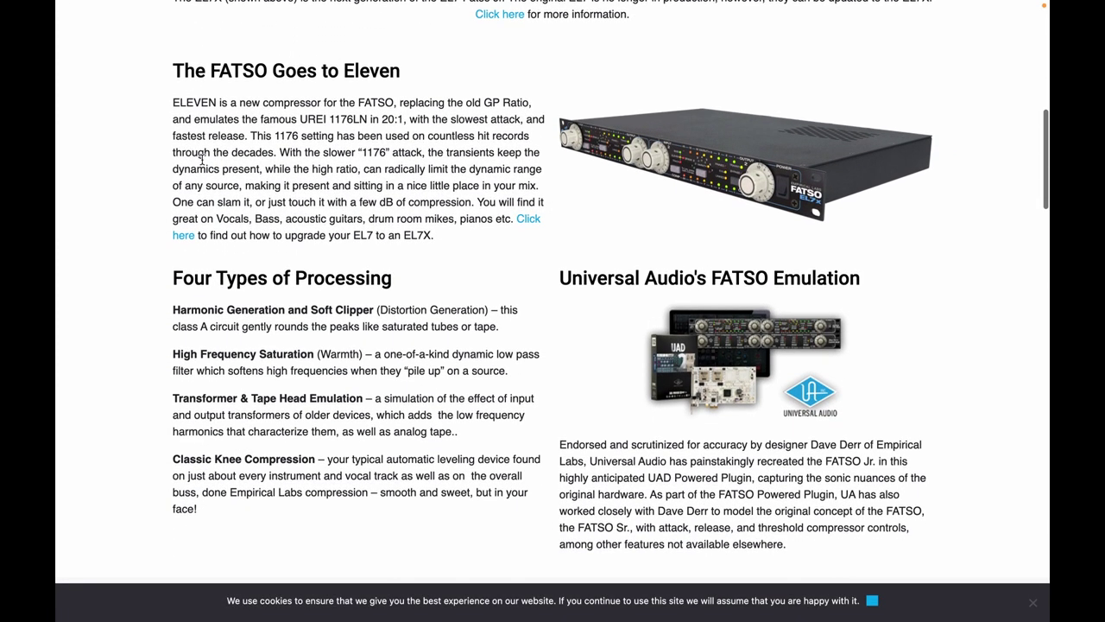
scroll(203, 162, down, 1)
mouse_move(72, 6)
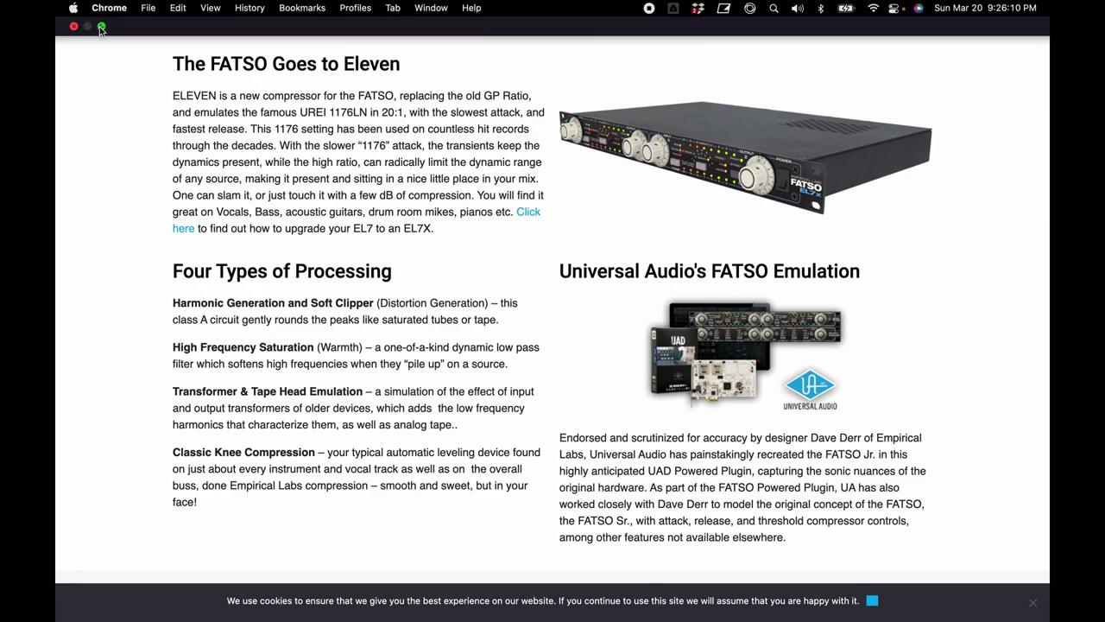
click(101, 28)
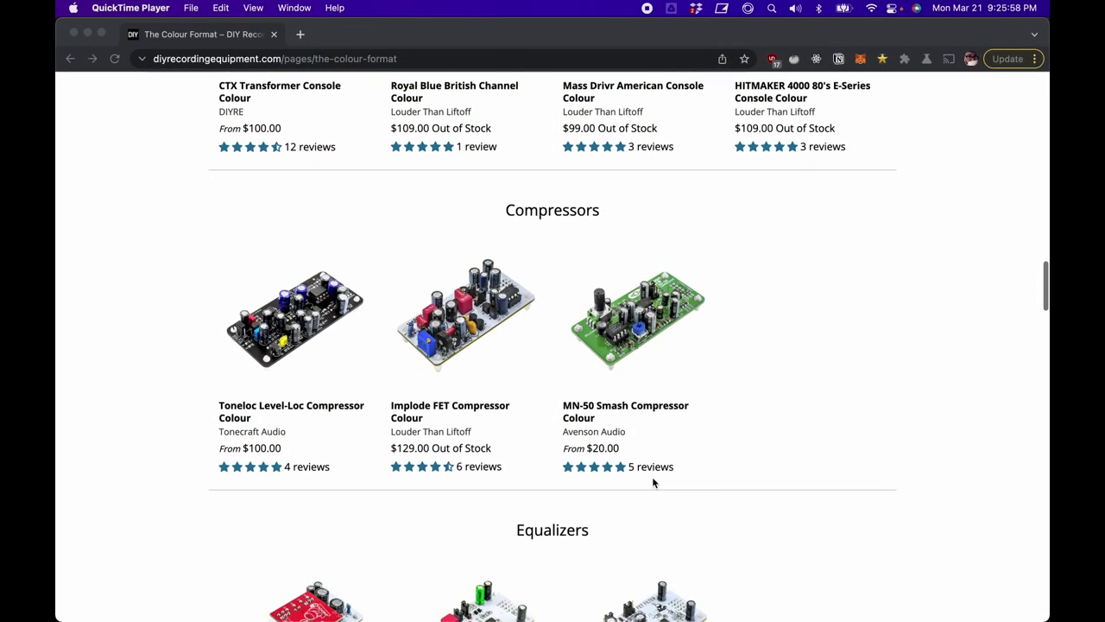
Browse the DIYRE 500-Series Modules listing, including the CP5 Colour Mic Preamp and Primary Colours Bundle
scroll(654, 483, down, 5)
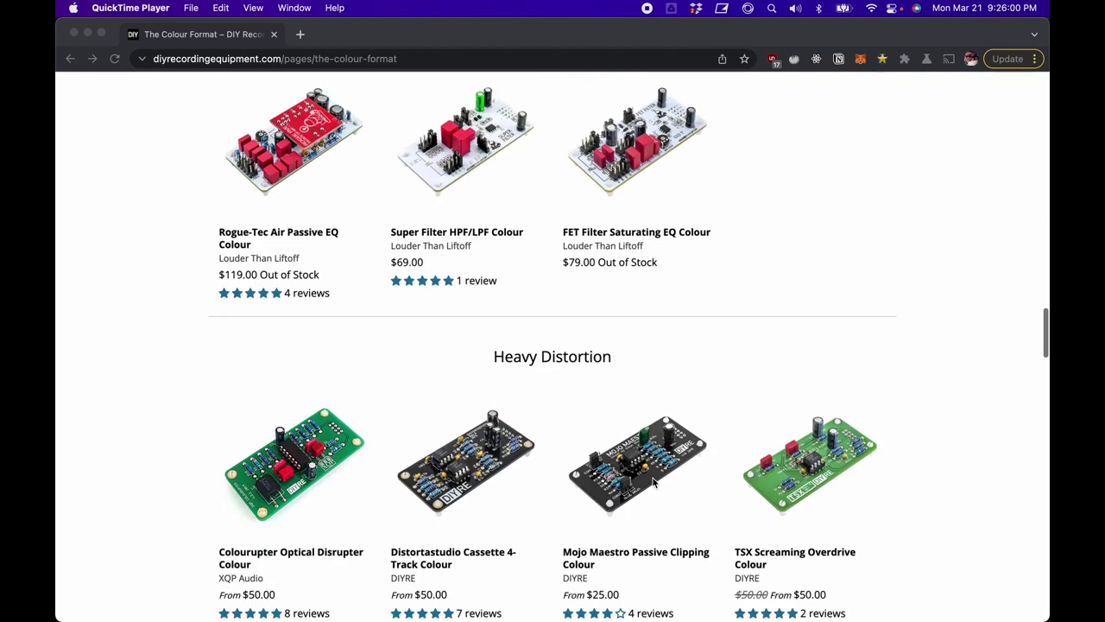
scroll(654, 483, down, 2)
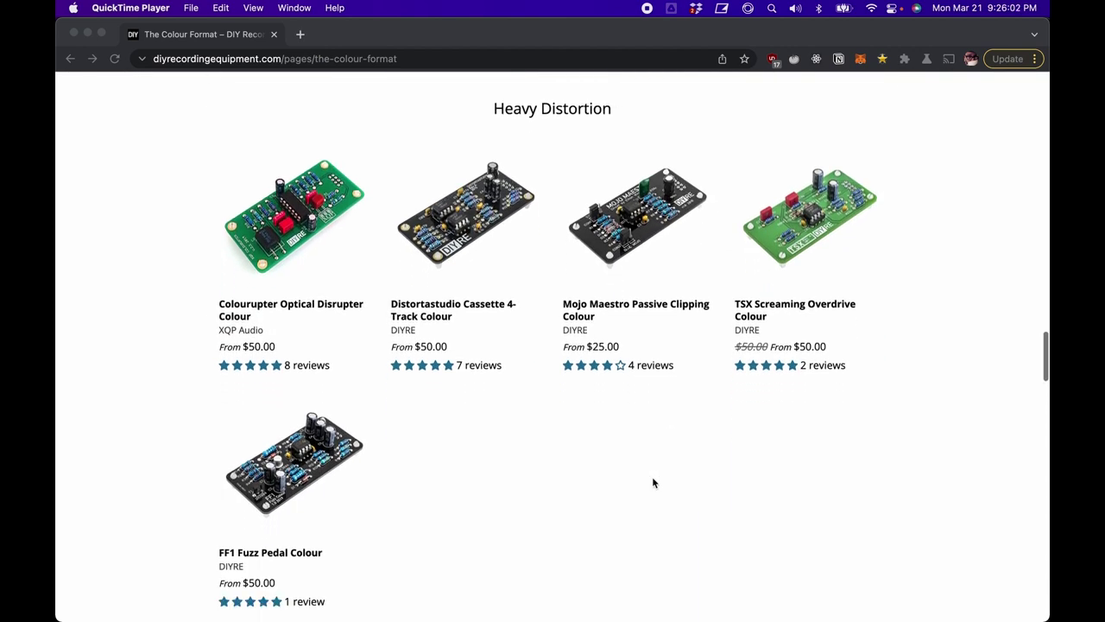
scroll(654, 483, down, 1)
scroll(653, 483, down, 5)
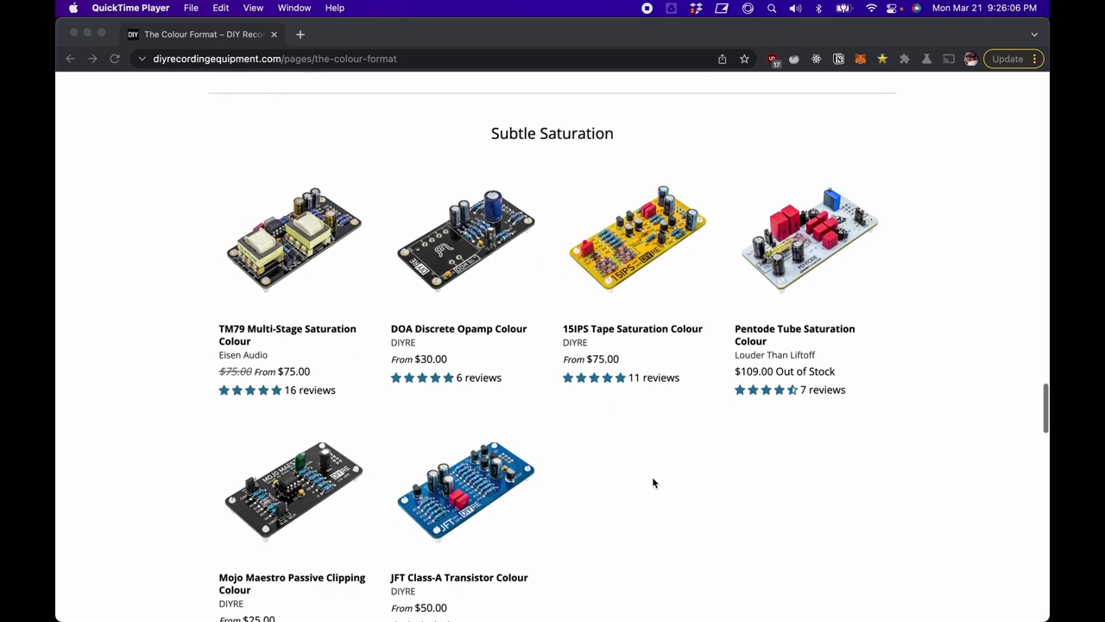
scroll(654, 482, down, 10)
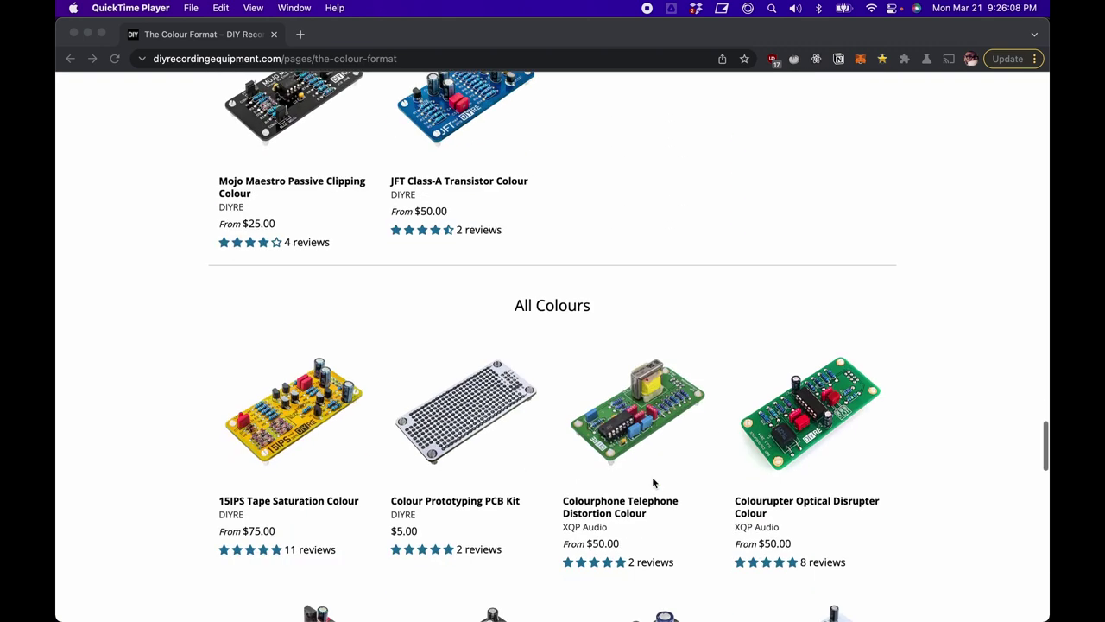
scroll(653, 482, down, 1)
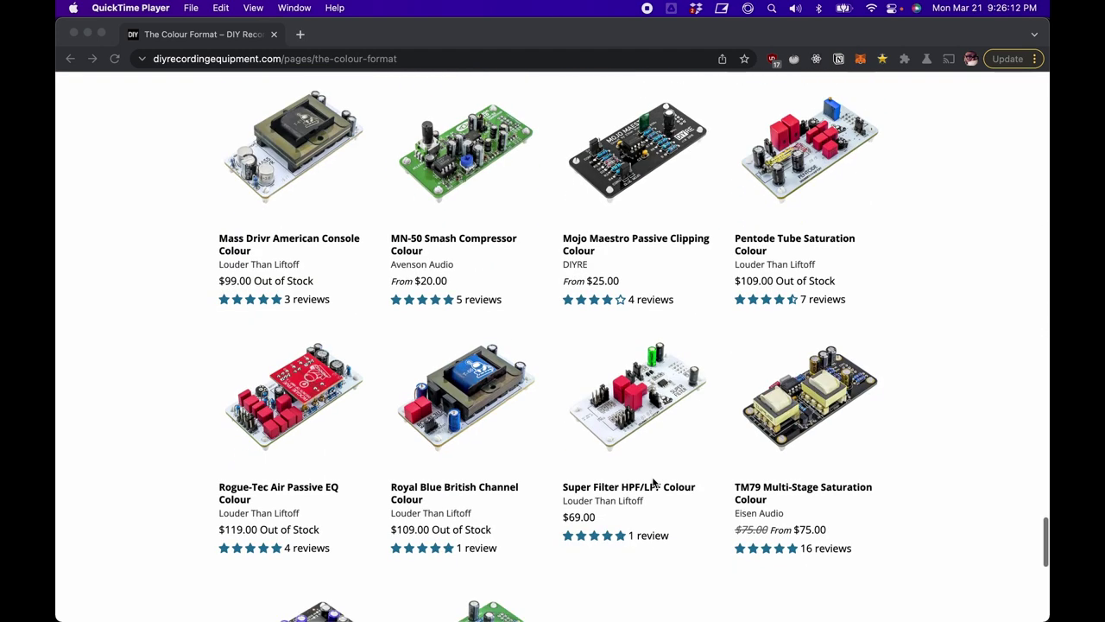
scroll(654, 482, down, 1)
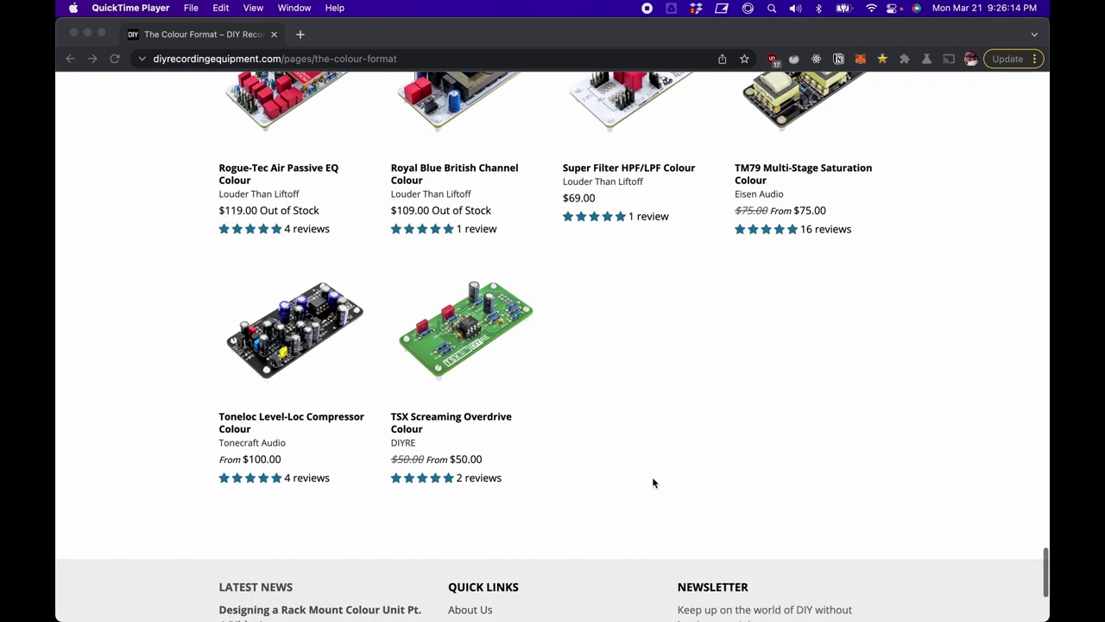
scroll(654, 483, up, 12)
scroll(653, 483, up, 2)
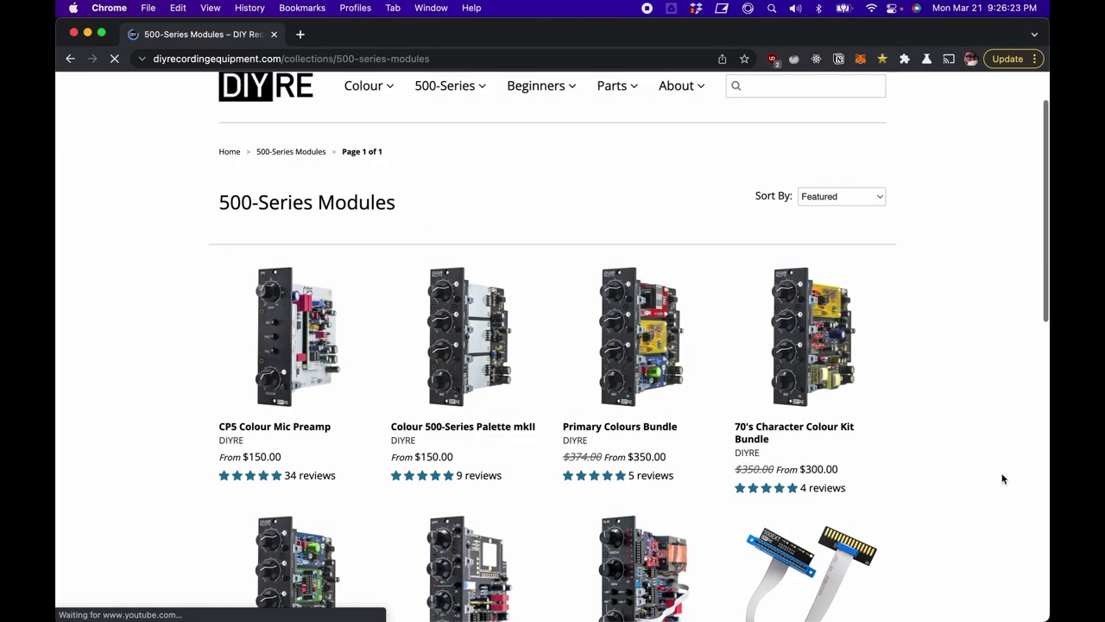
Read down the Colour Duo product page past Versatile connectivity to Using the Duo
scroll(1003, 479, down, 2)
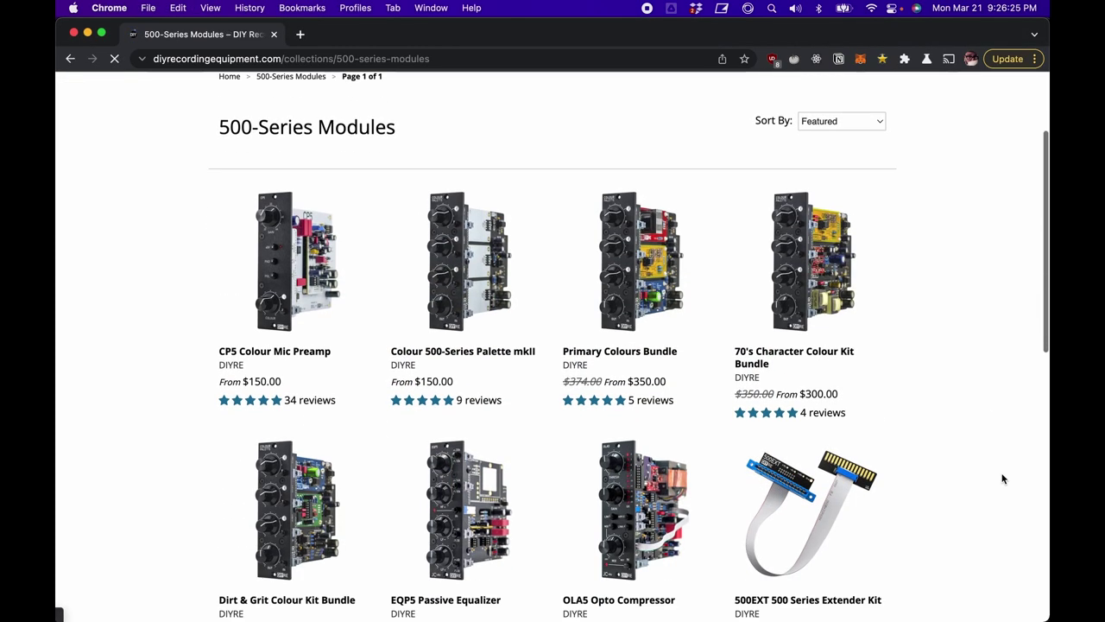
scroll(1002, 478, down, 3)
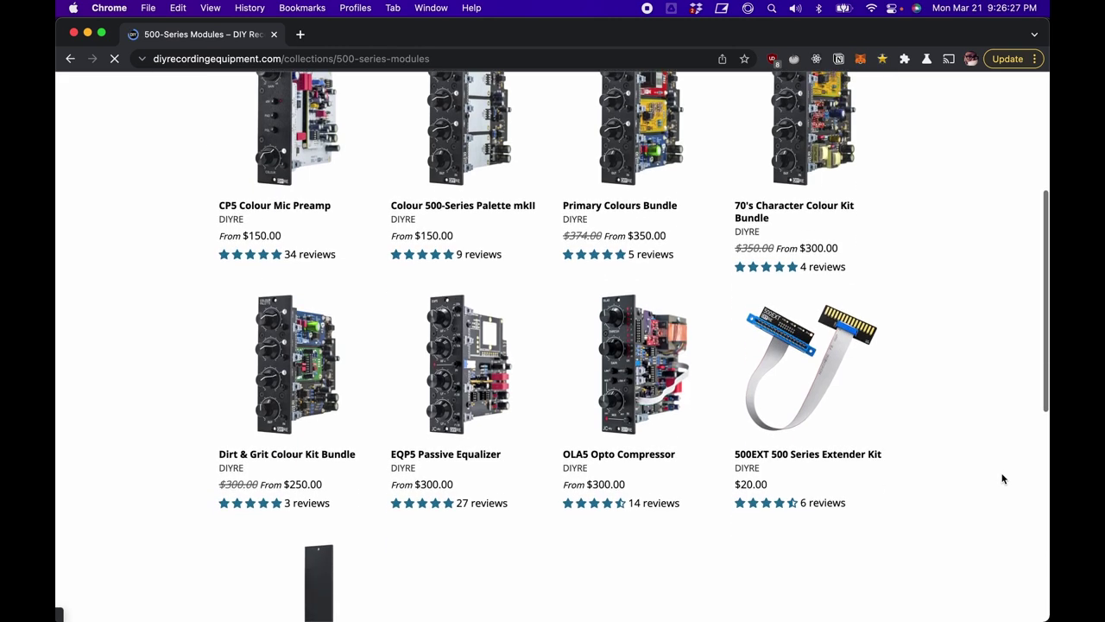
scroll(1002, 478, down, 2)
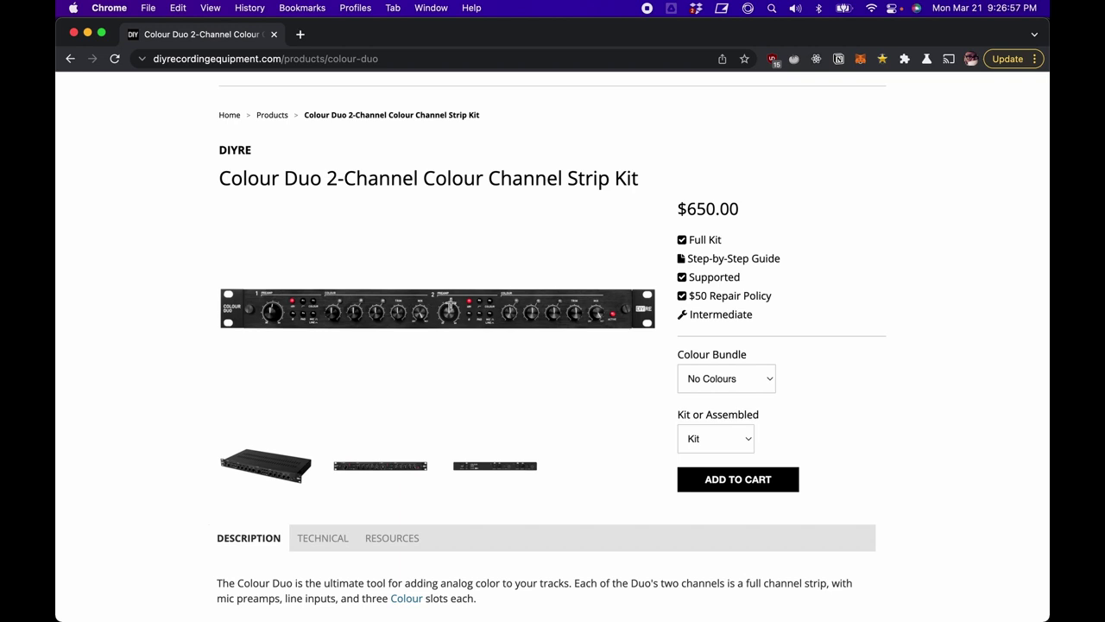
scroll(599, 393, down, 10)
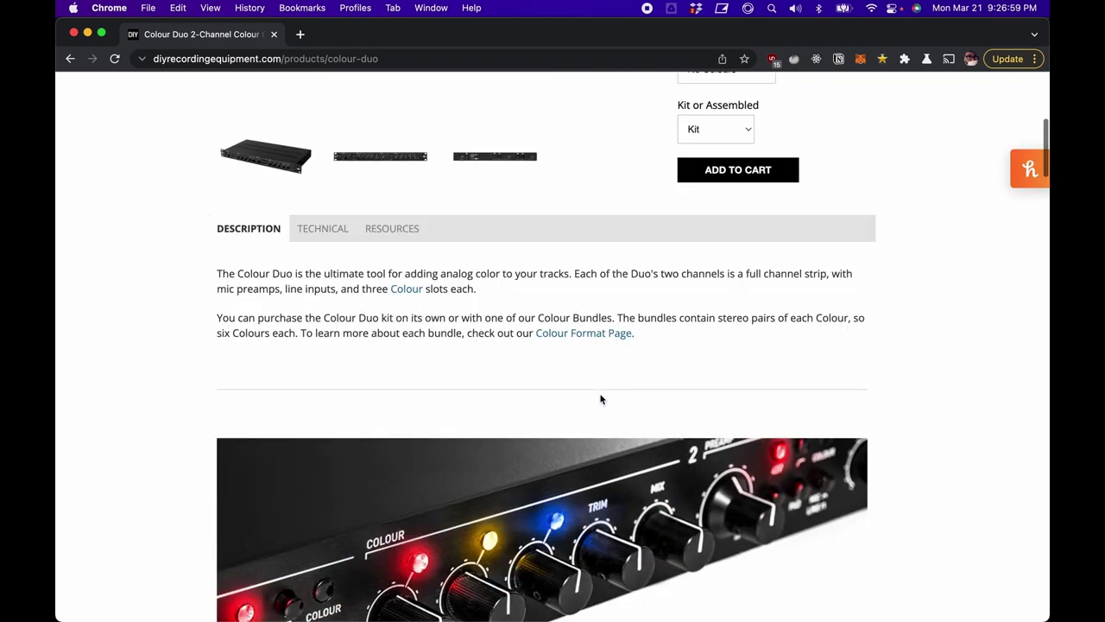
scroll(601, 399, down, 15)
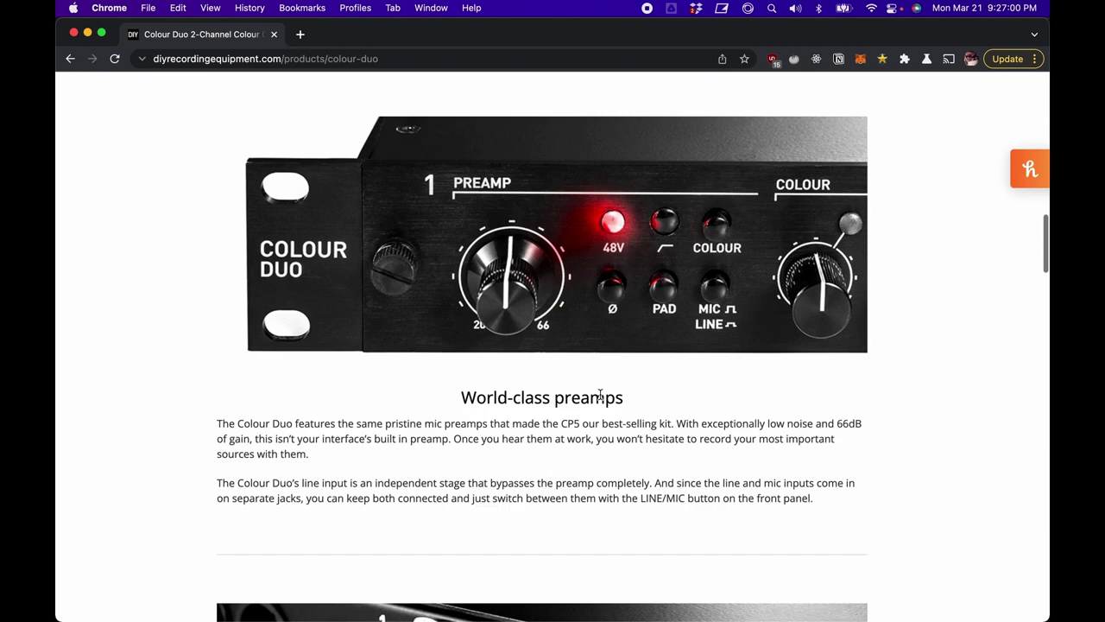
scroll(602, 398, down, 15)
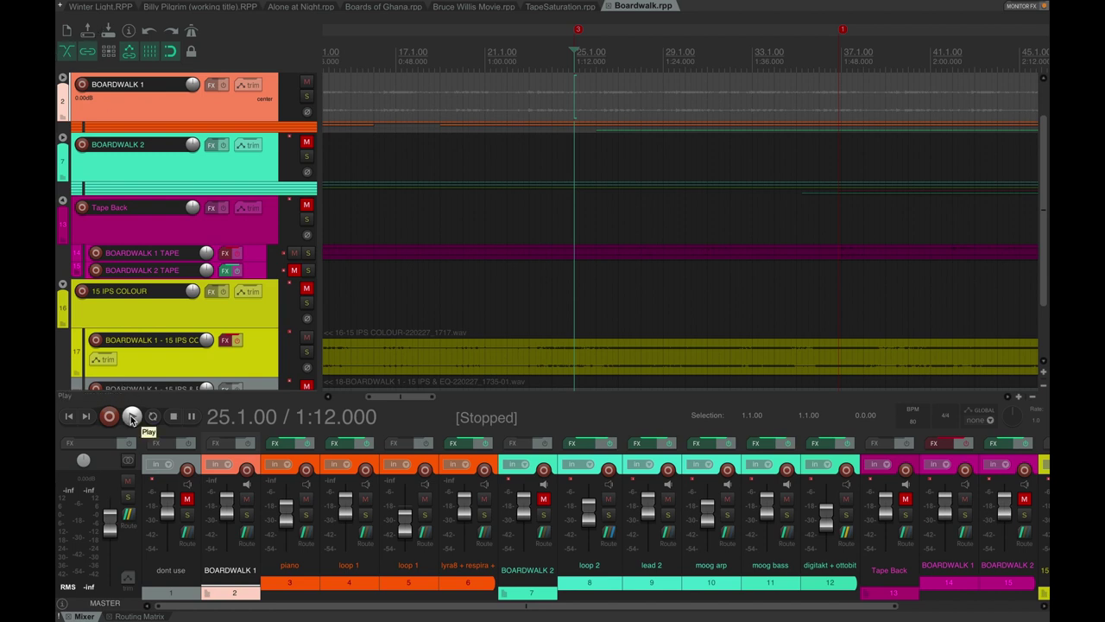
click(133, 417)
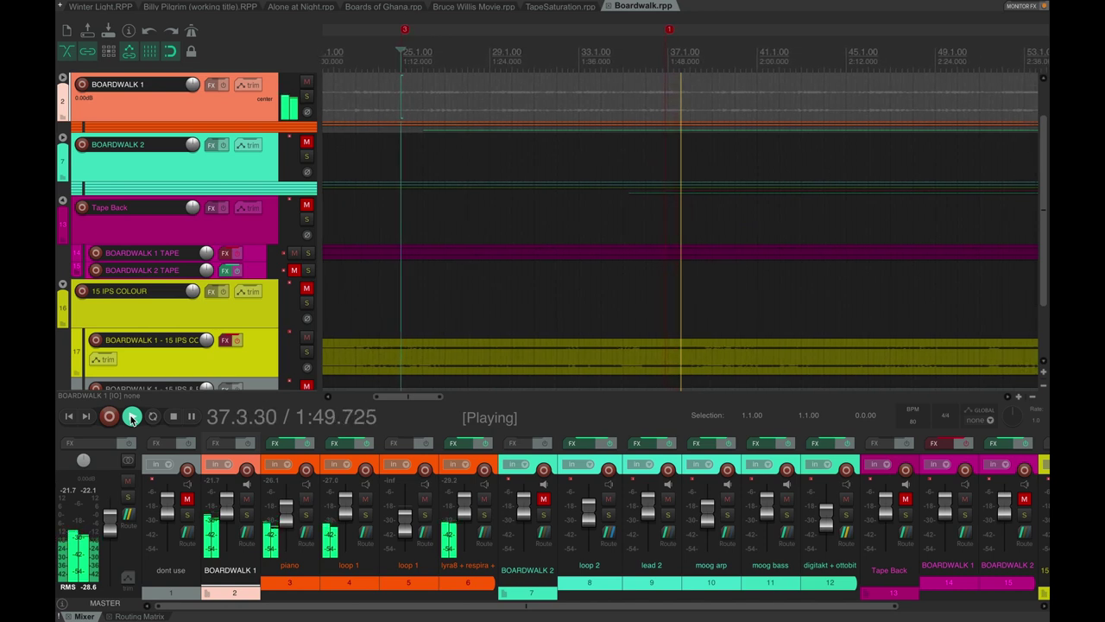
click(132, 418)
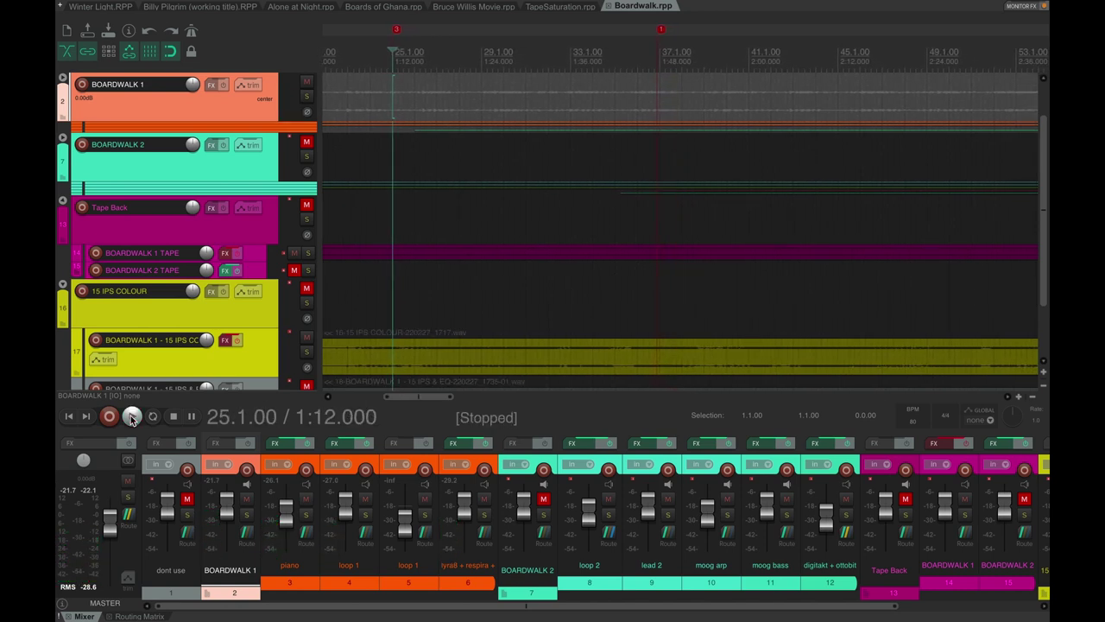
Mute BOARDWALK 1, unmute Tape Back, and play then stop the tape version of the mix
click(307, 81)
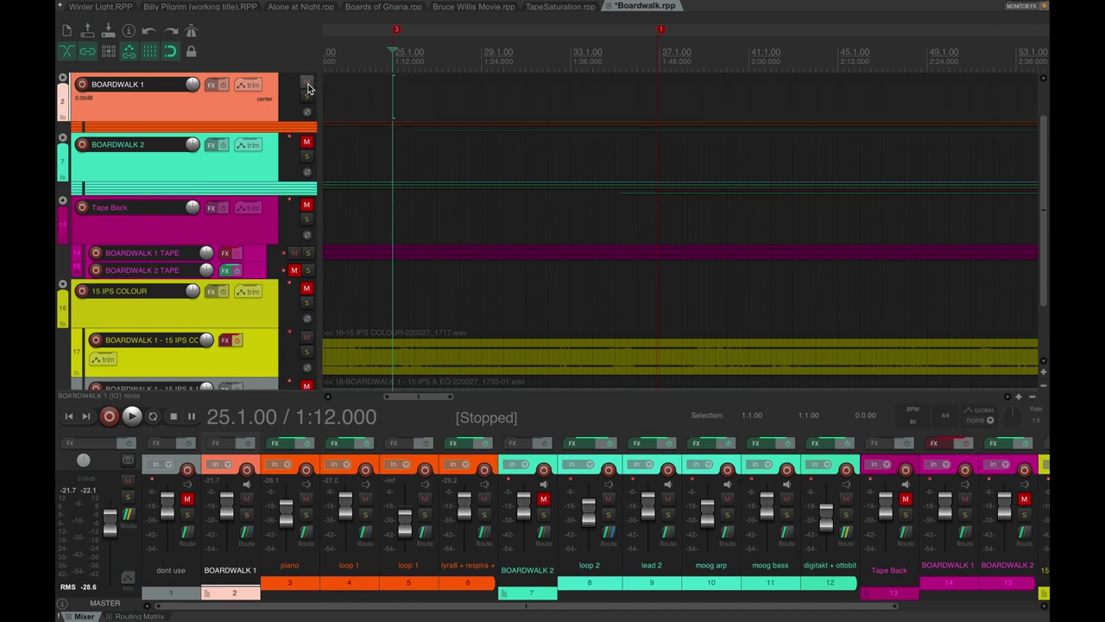
click(306, 205)
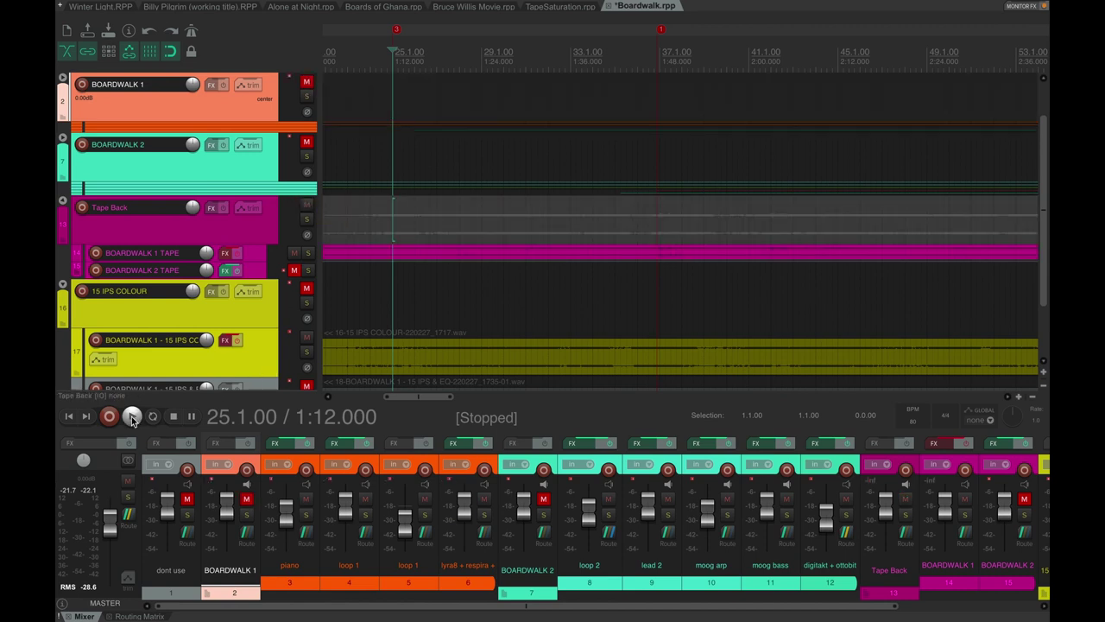
click(132, 417)
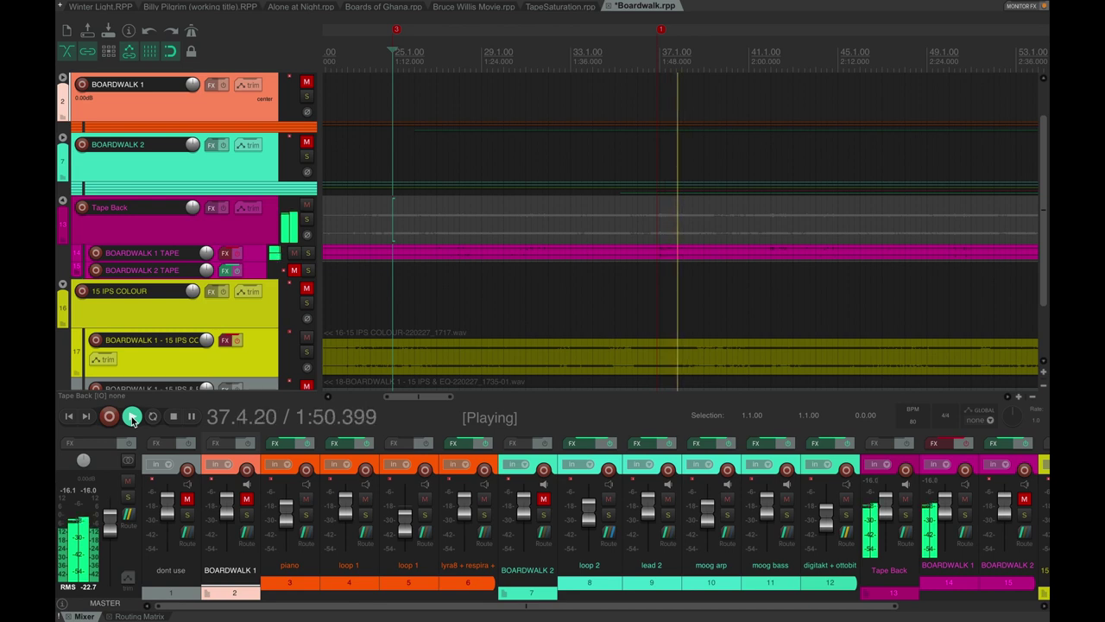
click(132, 418)
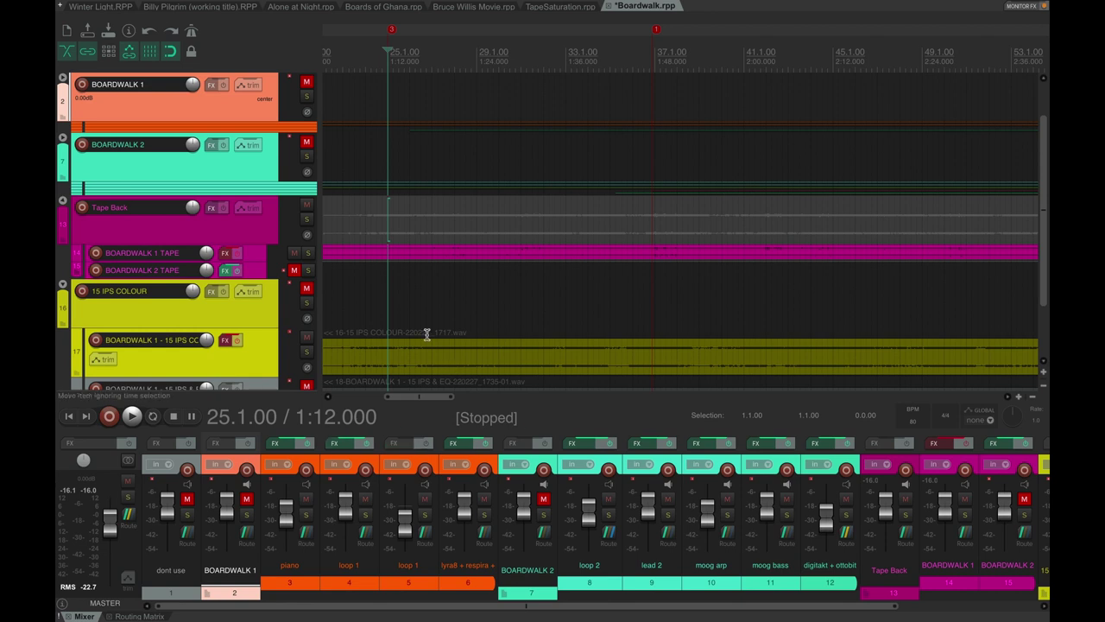
Mute Tape Back, unmute 15 IPS COLOUR, and start playback of the Colour version
click(307, 207)
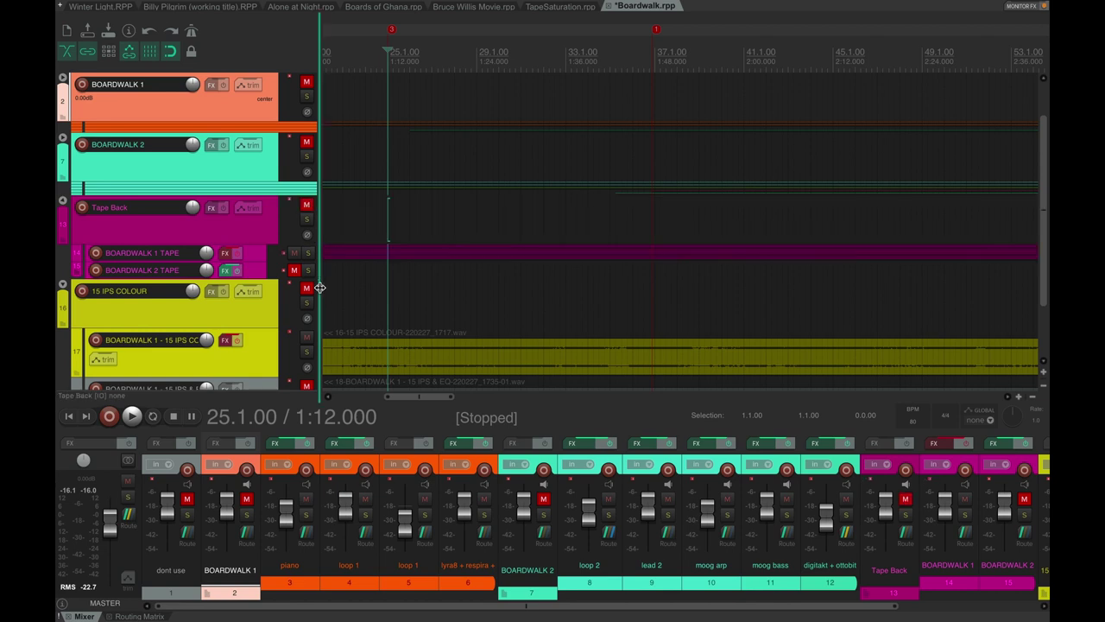
click(306, 292)
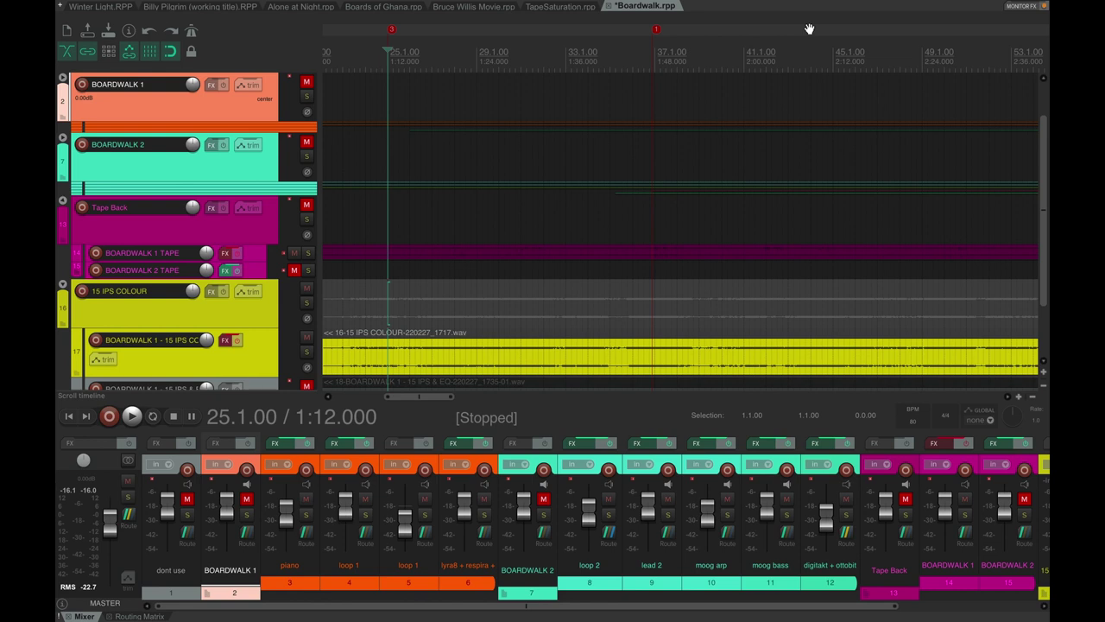
click(132, 417)
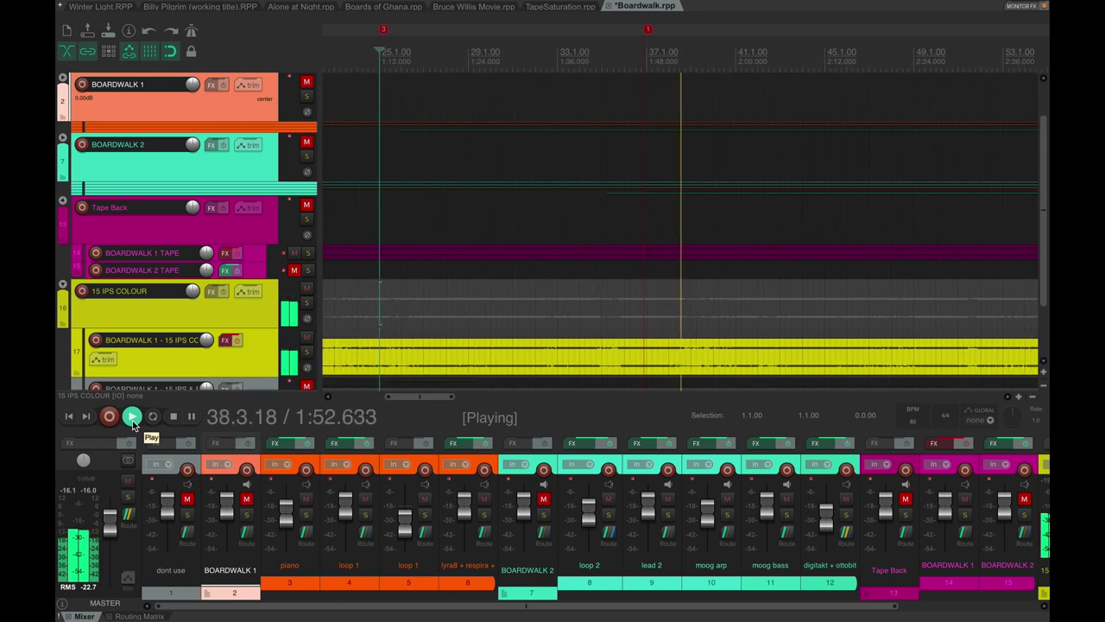
Stop the 15 IPS COLOUR playthrough, returning the playhead to 25.1.00
key(space)
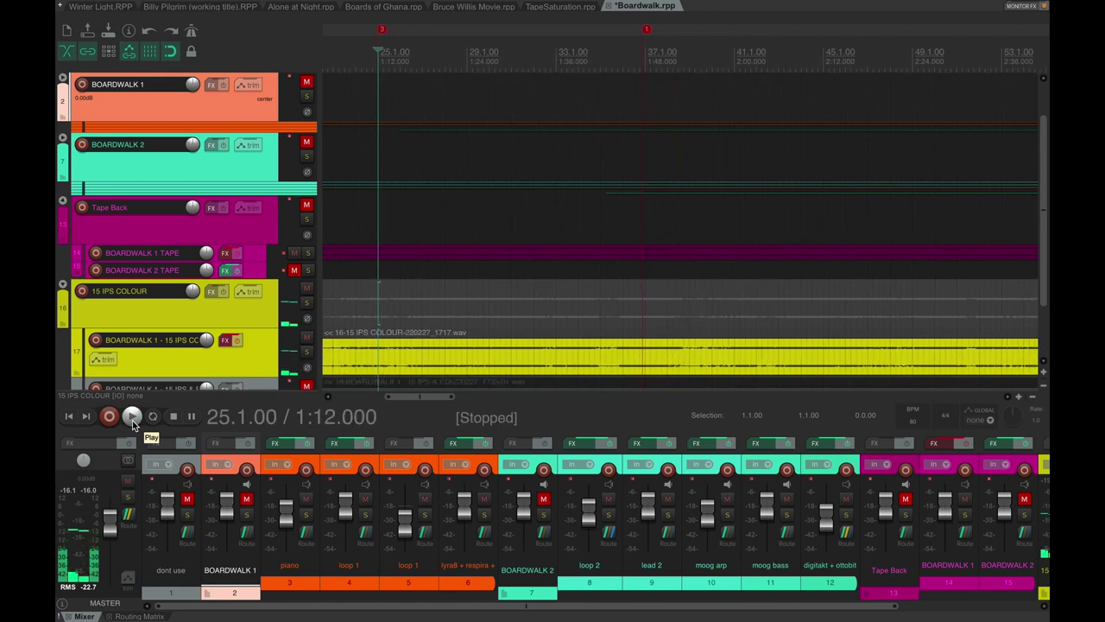